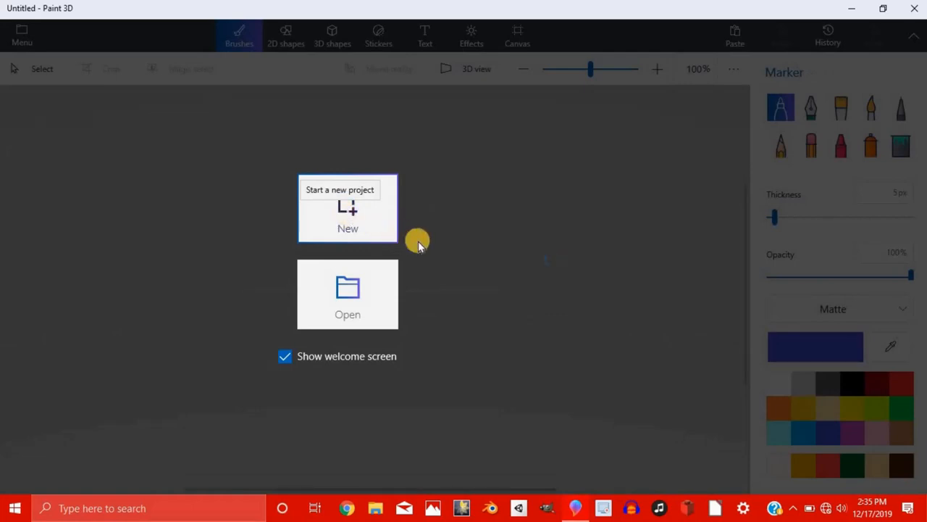
Start a new project and hide its canvas.
click(381, 226)
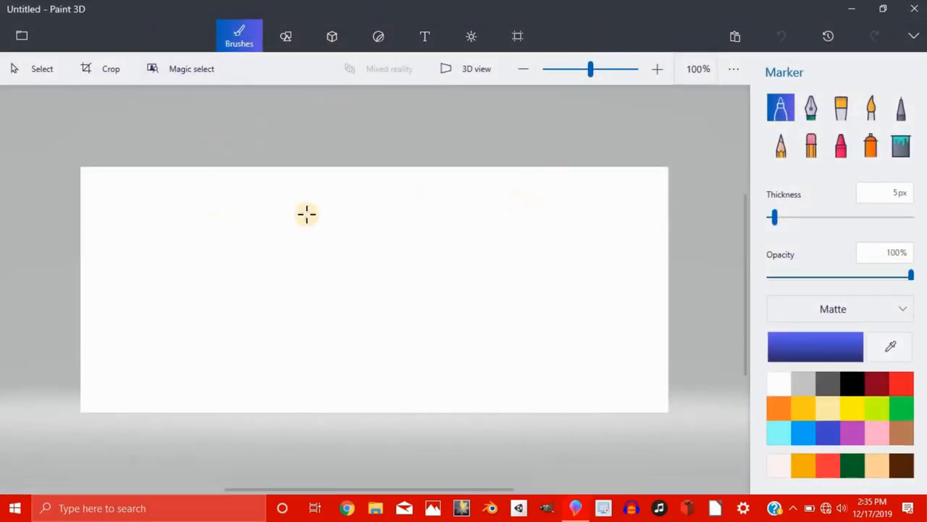
click(913, 35)
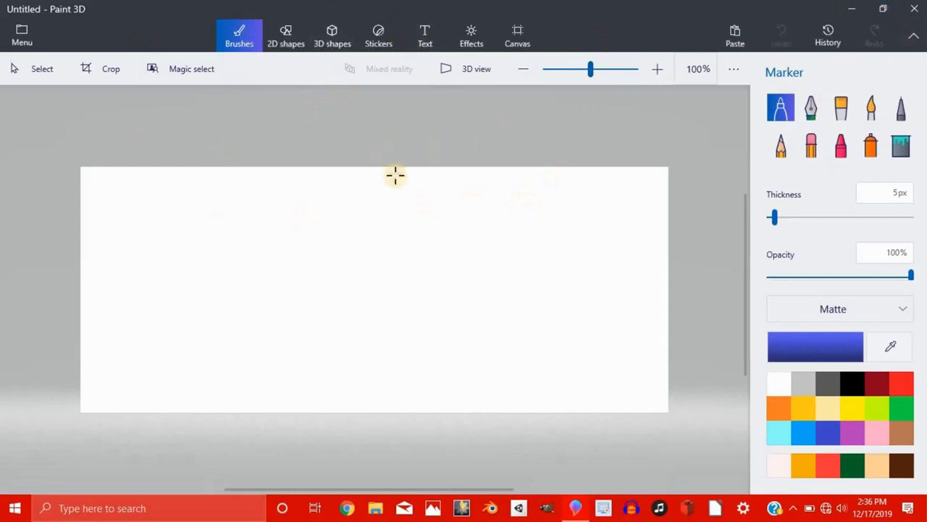
click(531, 42)
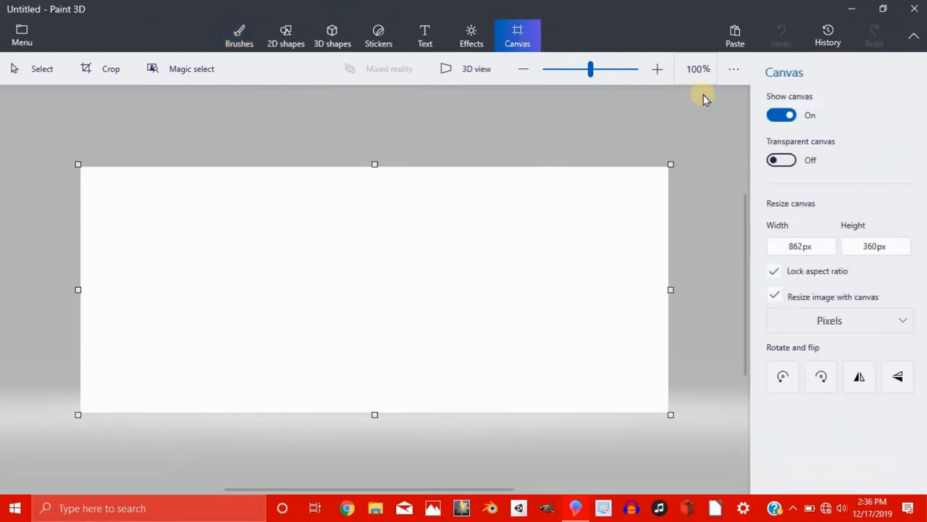
click(785, 115)
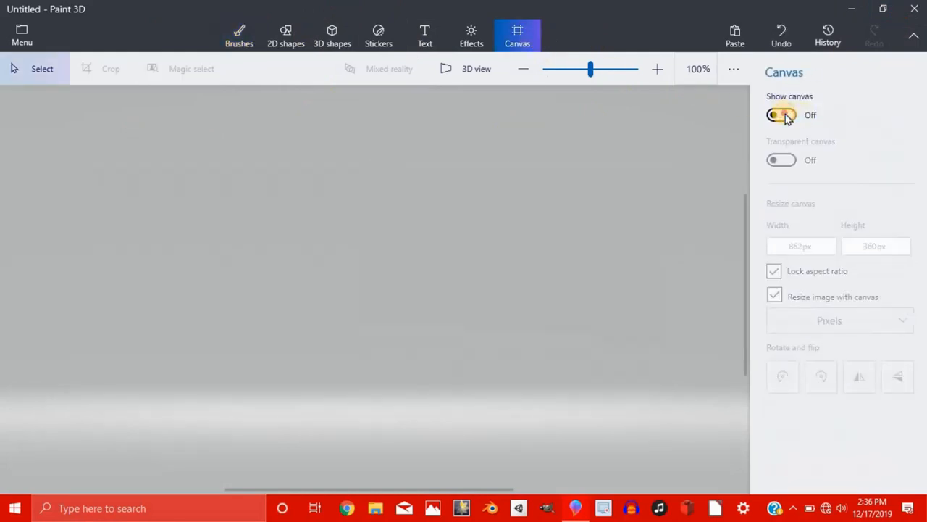
click(785, 115)
click(786, 115)
Create a matte blue cube in 3D view and scale it down to less than half its drawn size.
click(319, 37)
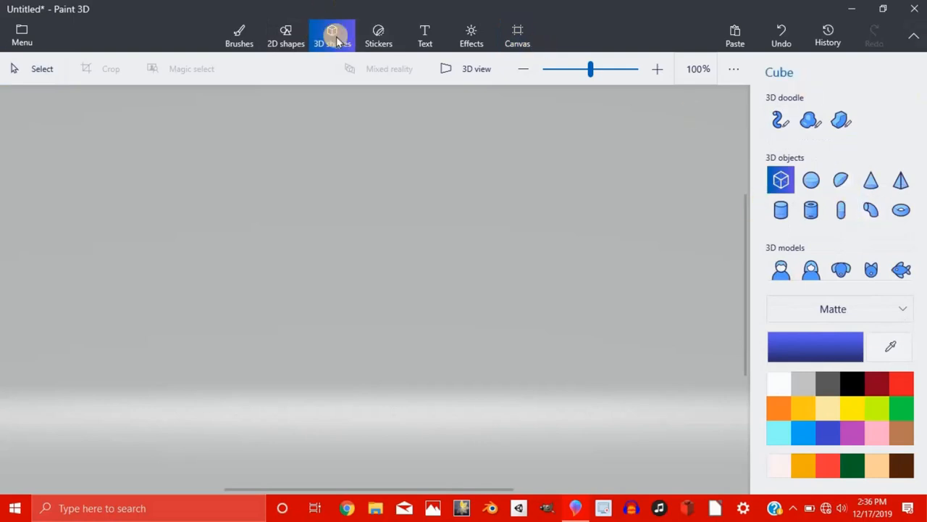
click(457, 72)
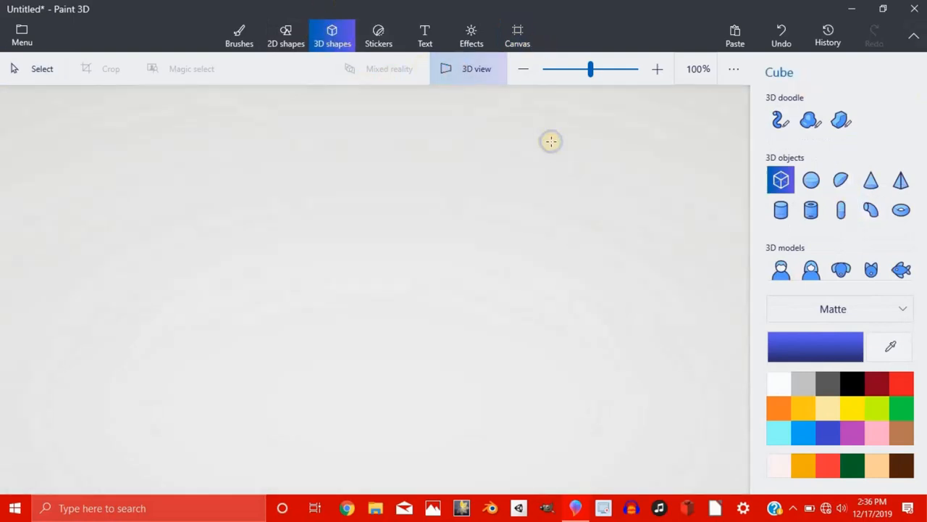
mouse_move(777, 175)
mouse_down()
mouse_move(614, 178)
mouse_move(385, 217)
mouse_up()
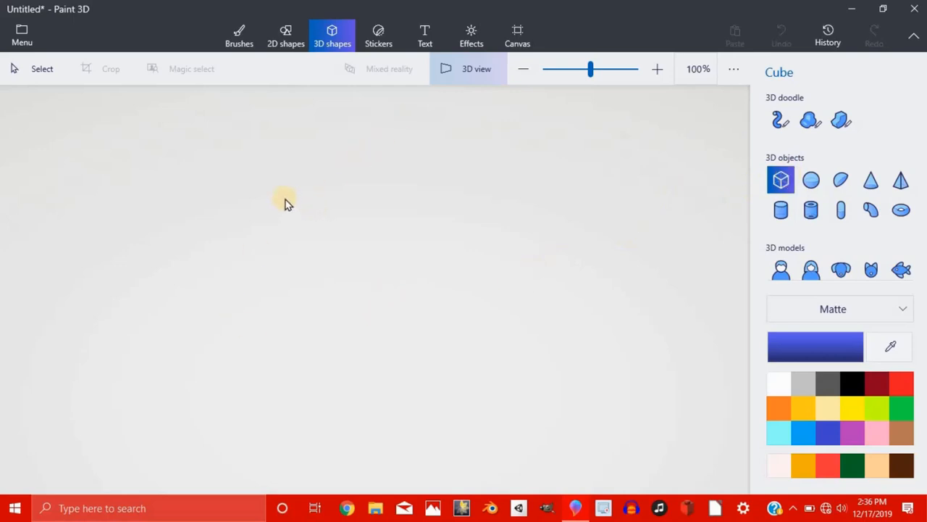
click(344, 210)
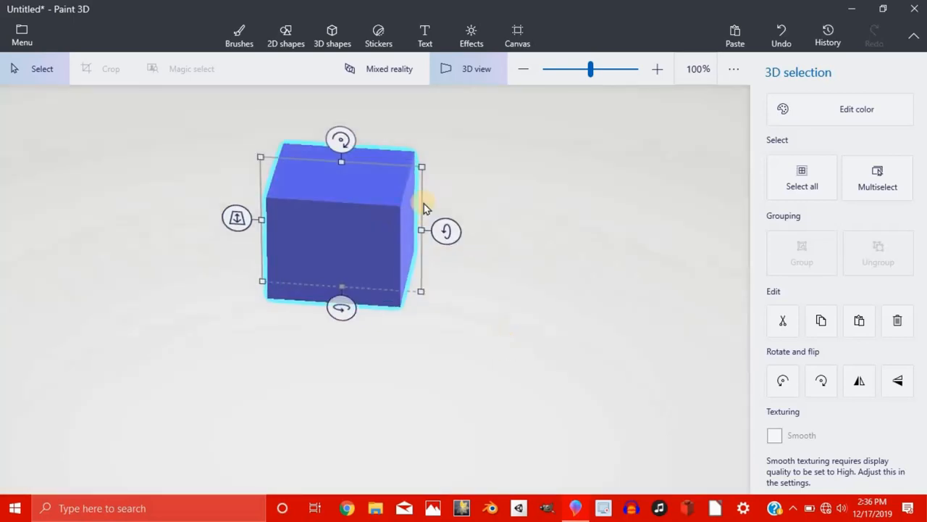
drag(420, 166, 346, 234)
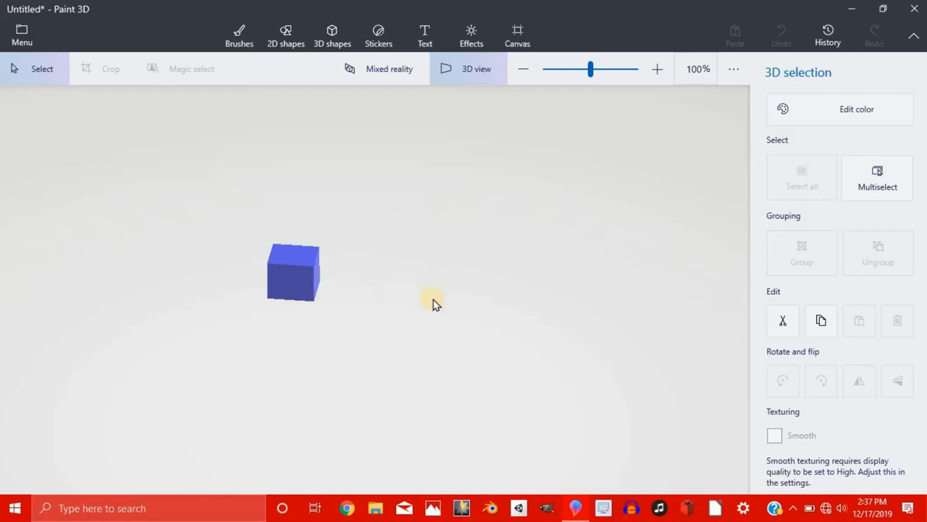
Select the cube and examine it from several angles at 300% zoom.
click(303, 282)
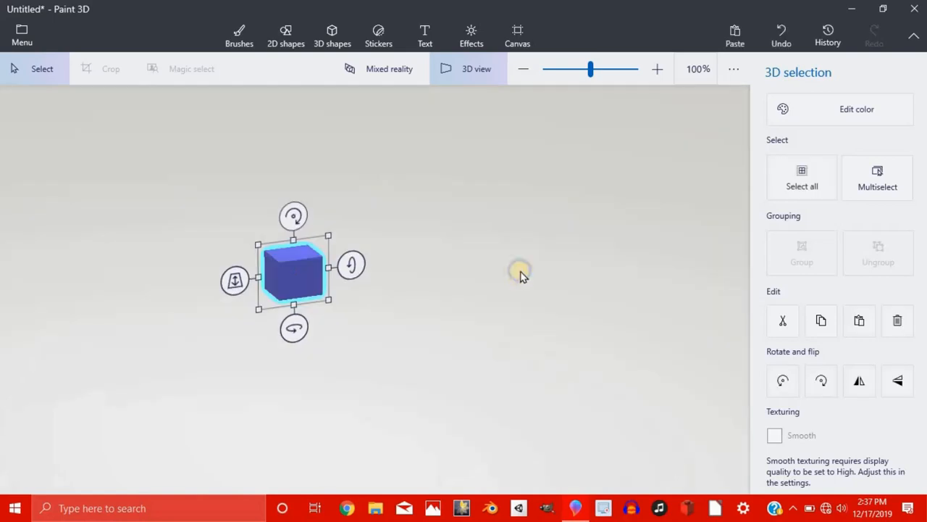
mouse_move(410, 269)
right_down()
mouse_move(349, 291)
mouse_move(401, 262)
mouse_move(452, 252)
mouse_move(442, 254)
right_up()
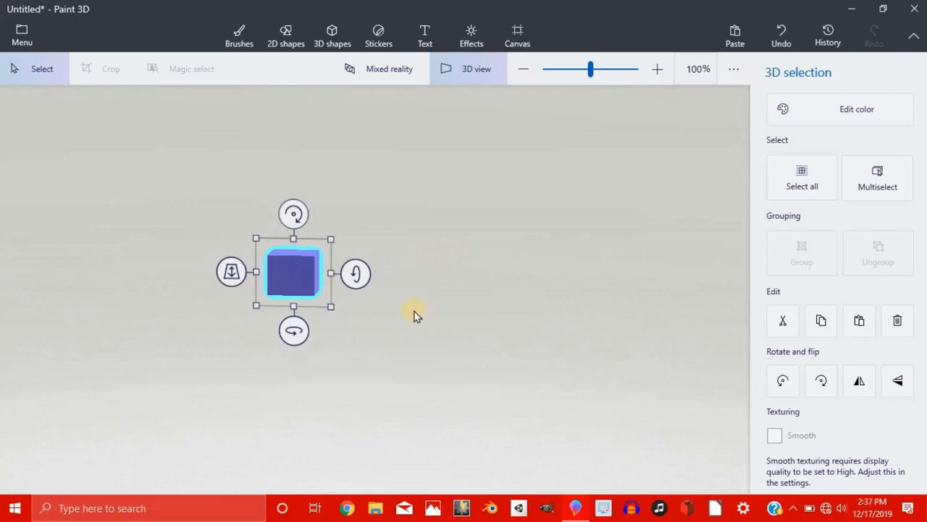
middle_drag(405, 312, 576, 267)
scroll(576, 265, up, 5)
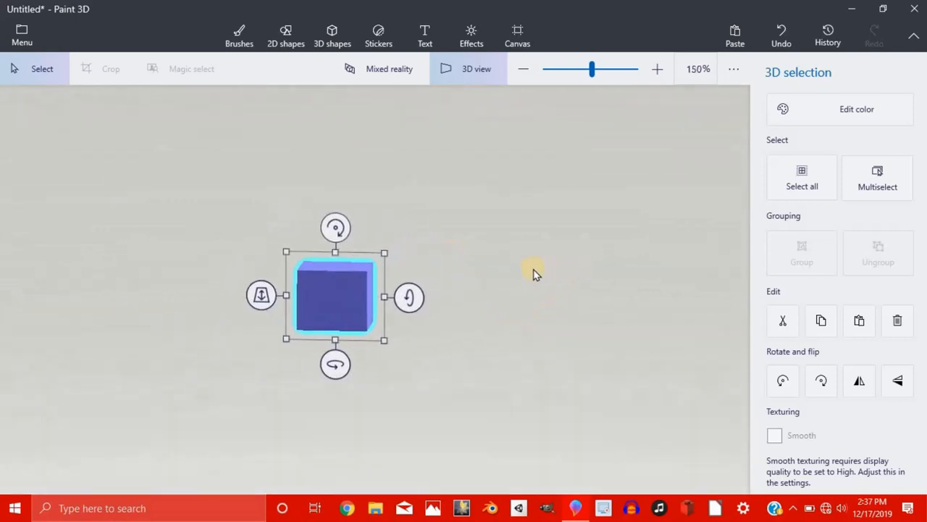
scroll(423, 302, up, 3)
middle_drag(423, 302, 737, 258)
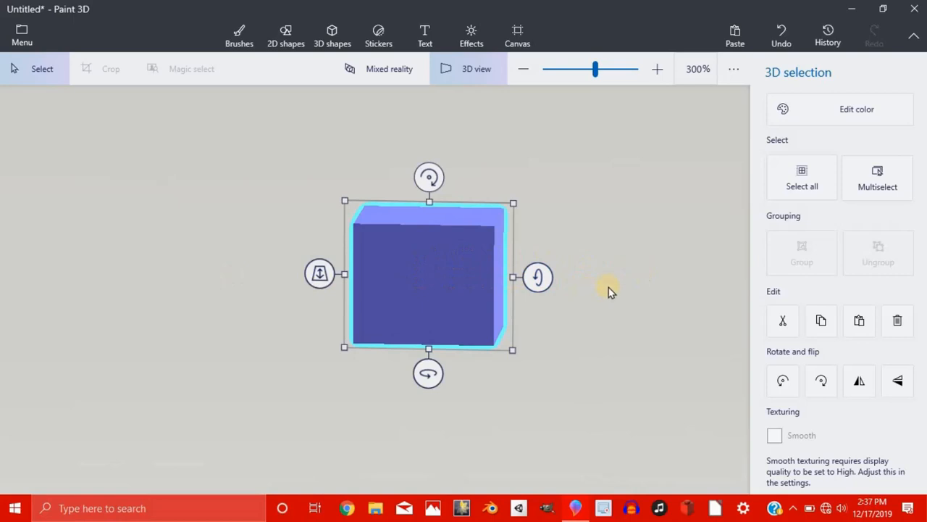
scroll(822, 283, down, 1)
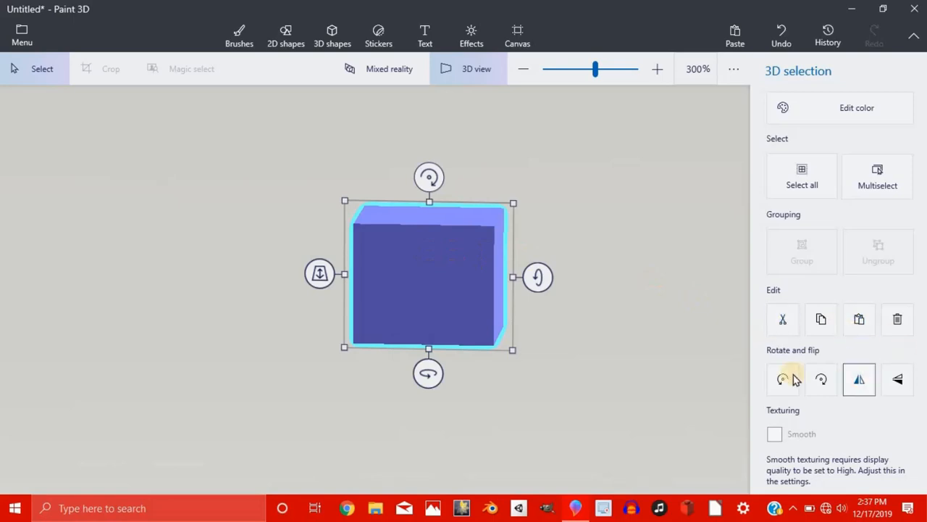
Rotate the cube in place with its axis rotation handles, starting with the z-axis.
mouse_move(429, 177)
mouse_down()
mouse_move(465, 192)
mouse_move(454, 179)
mouse_move(432, 178)
mouse_up()
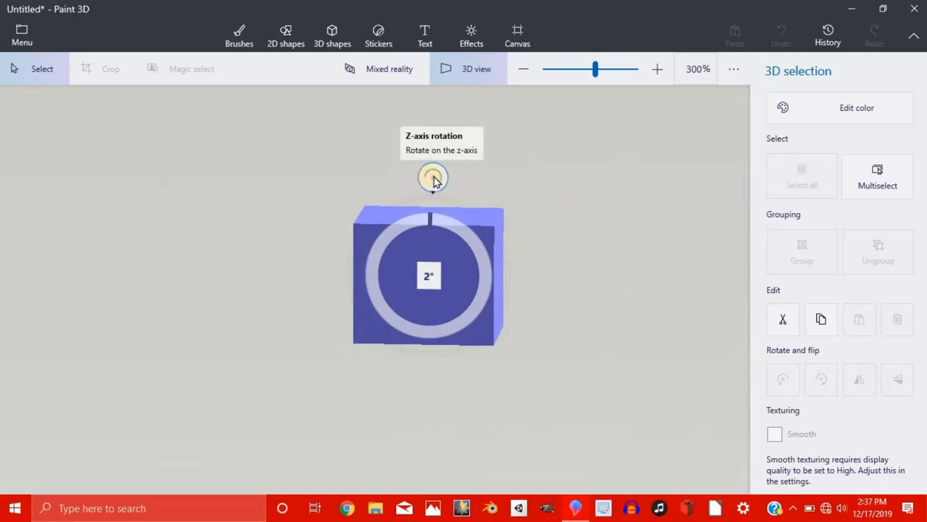
mouse_move(473, 201)
mouse_down()
mouse_move(510, 201)
mouse_move(528, 234)
mouse_up()
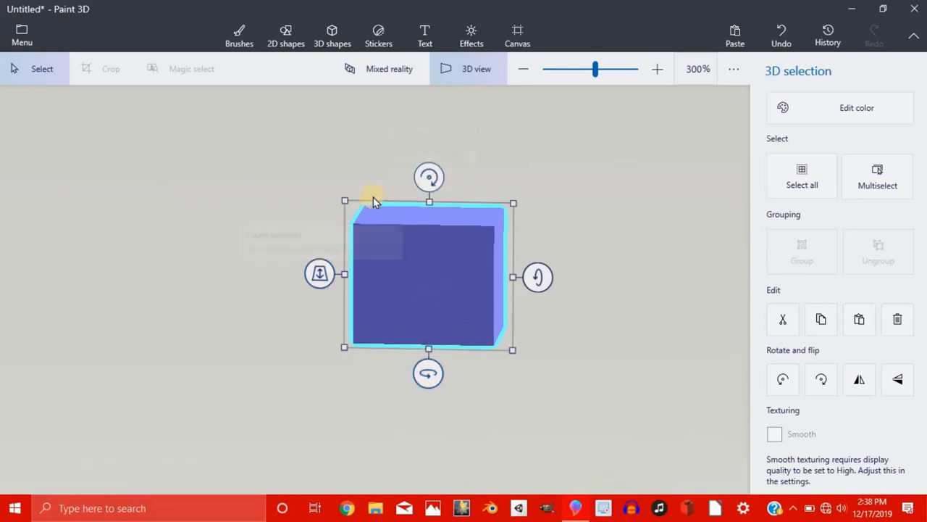
drag(607, 334, 456, 234)
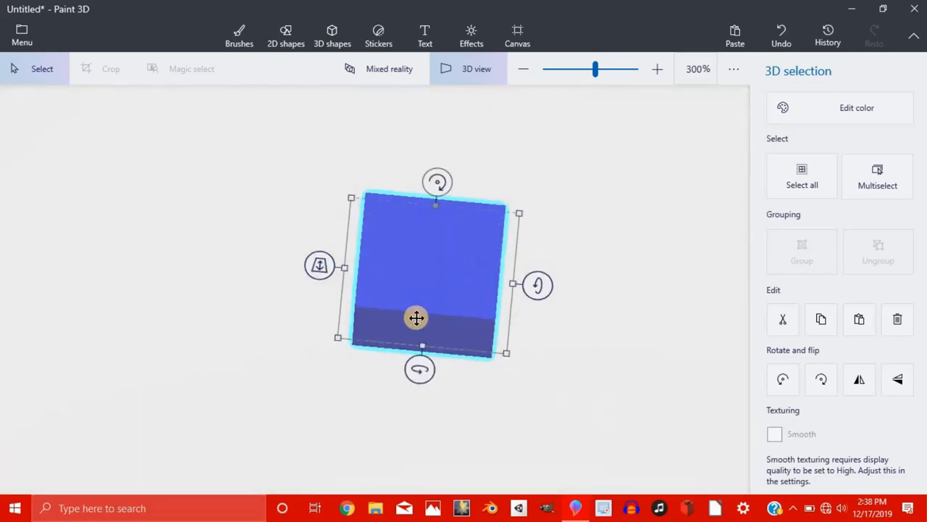
drag(259, 410, 372, 356)
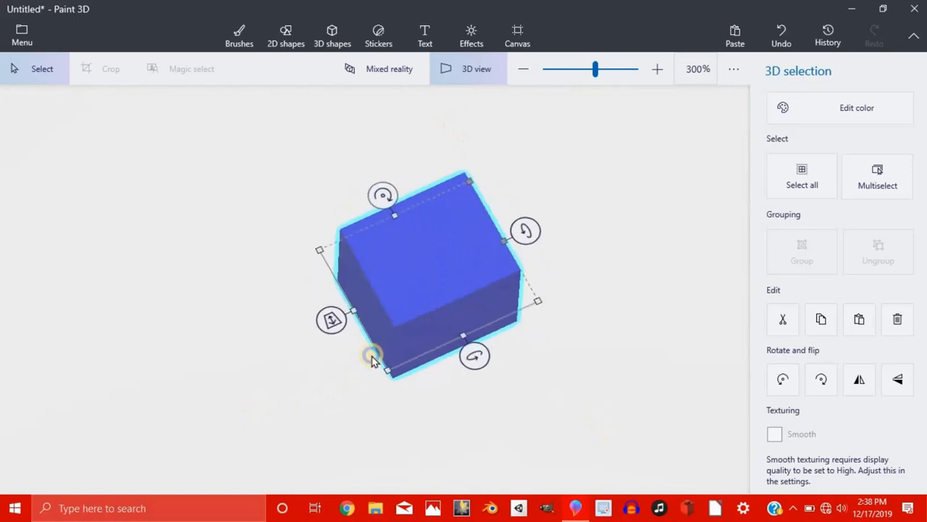
drag(529, 231, 640, 276)
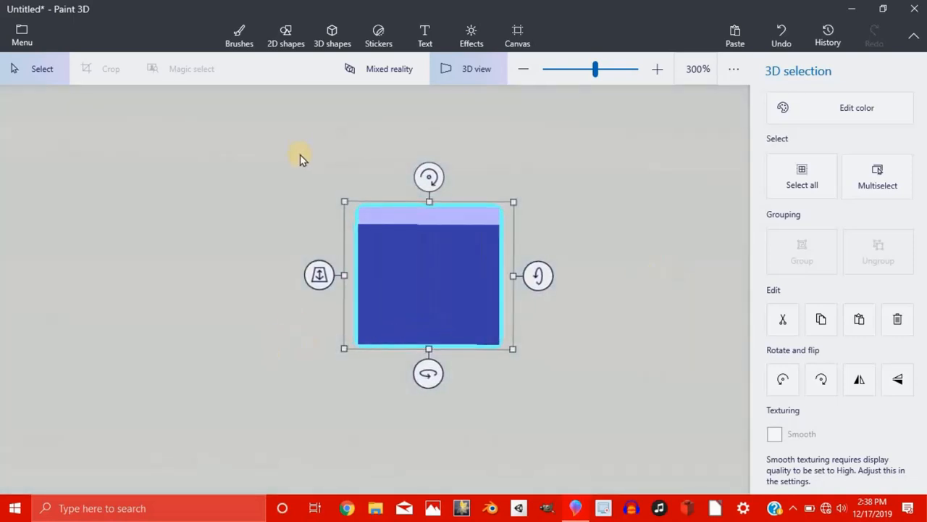
drag(538, 277, 662, 290)
Recolour the cube red with a matte finish and deselect it.
right_drag(661, 288, 656, 429)
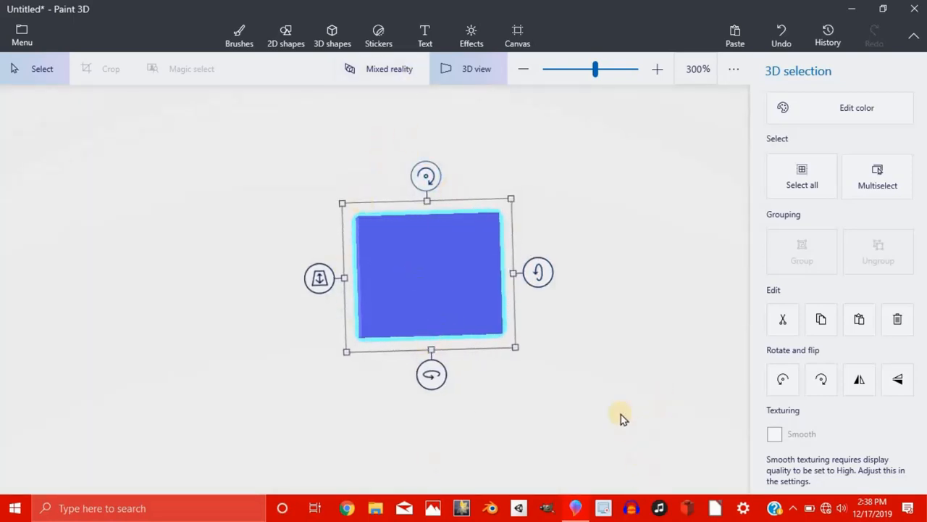
right_drag(587, 310, 304, 229)
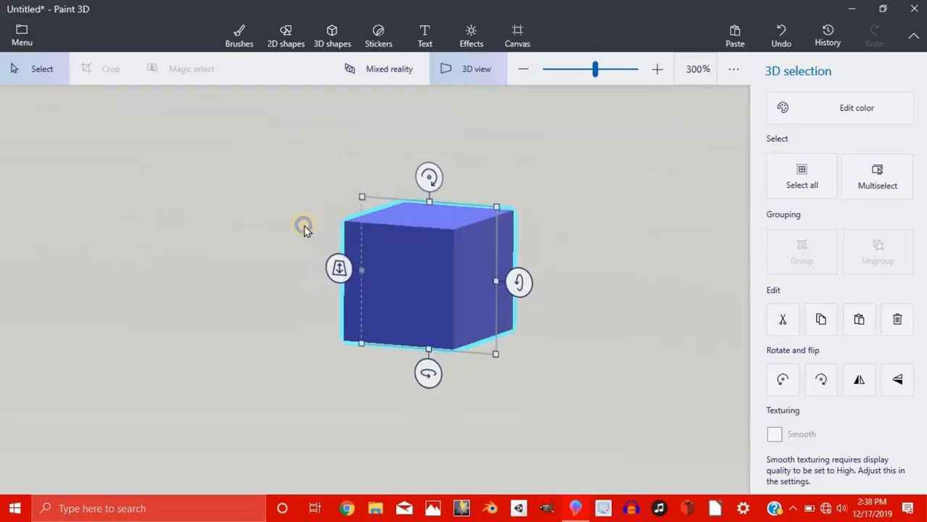
right_drag(247, 226, 576, 251)
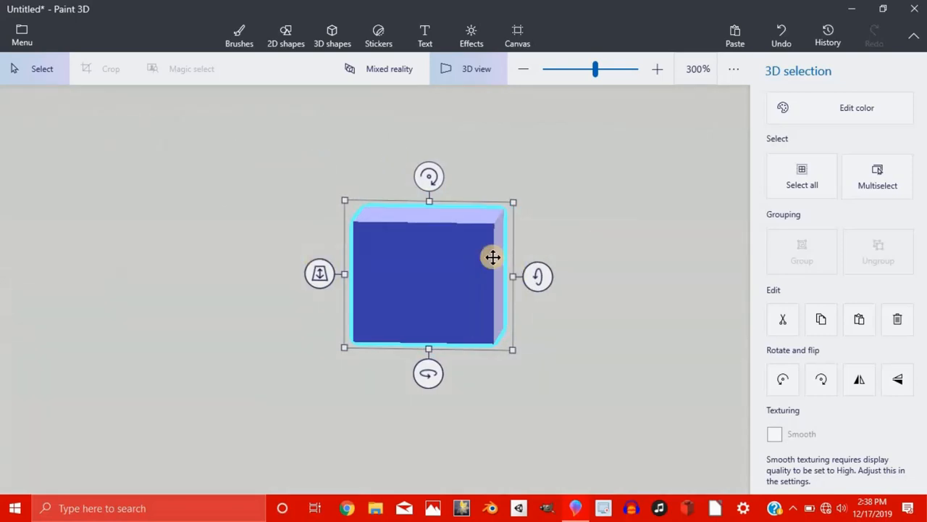
right_drag(611, 282, 627, 288)
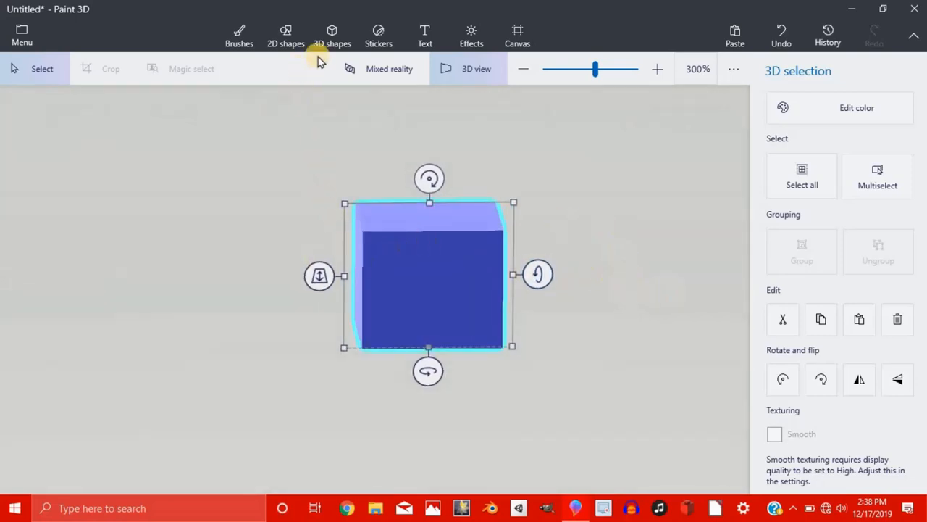
click(819, 101)
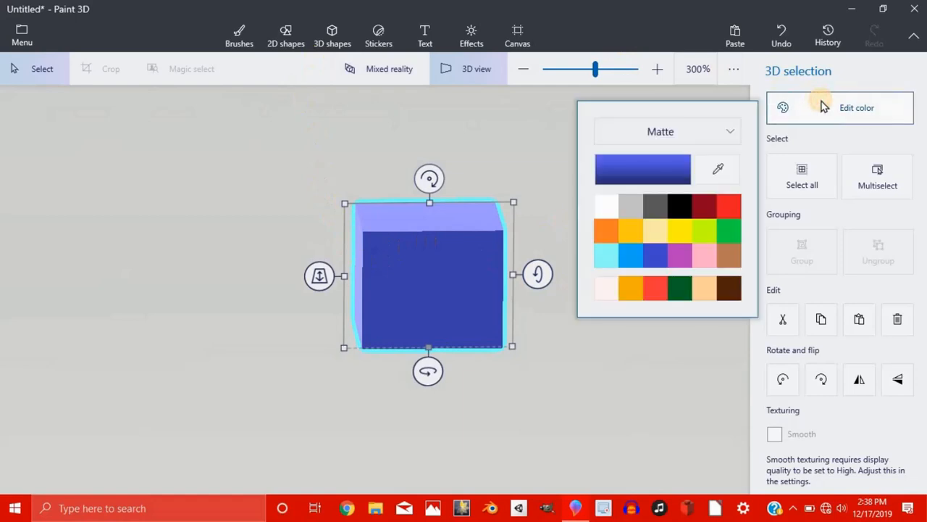
click(728, 206)
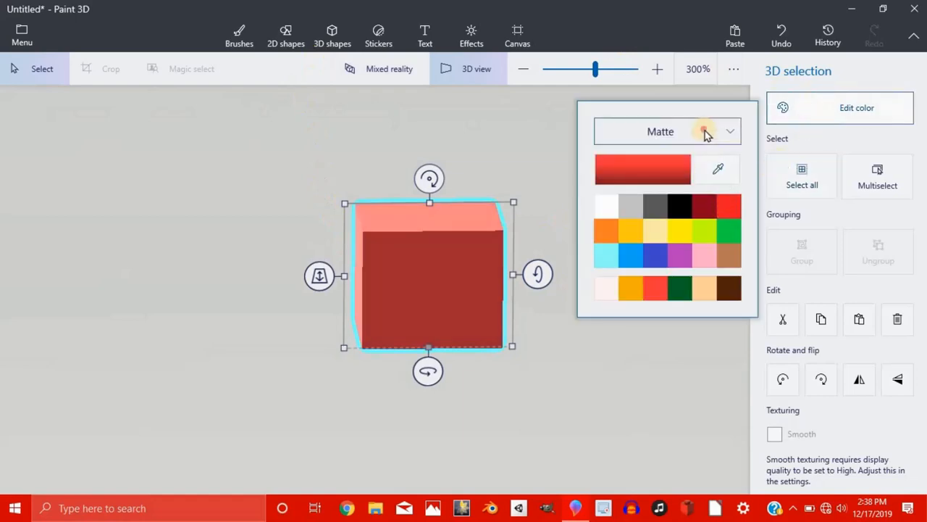
click(703, 132)
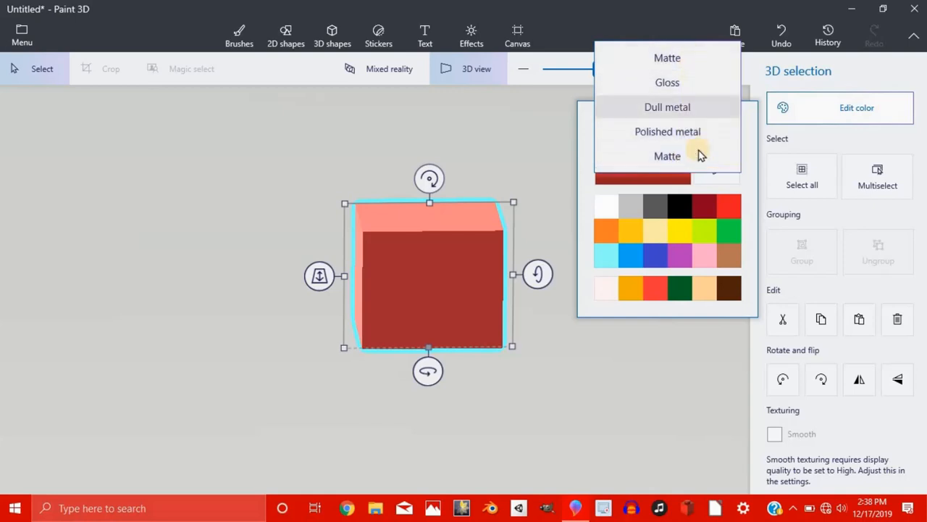
click(697, 163)
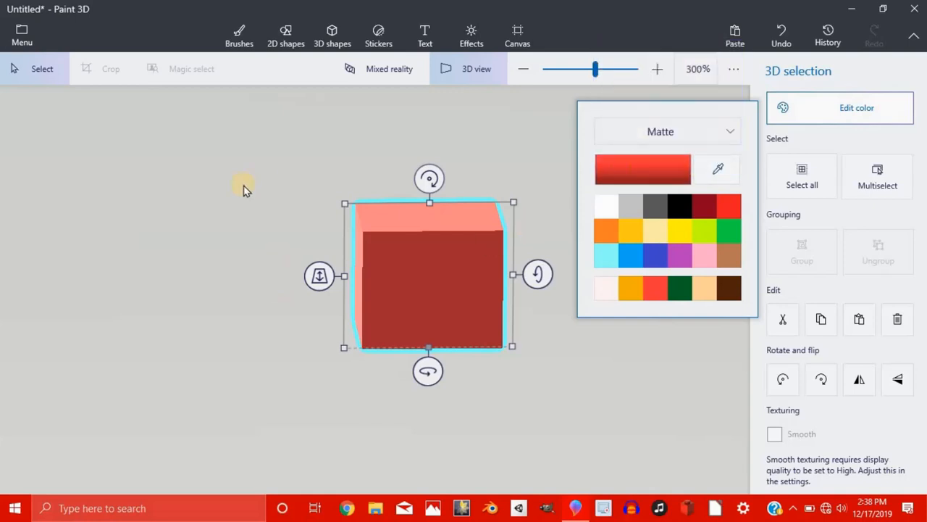
click(284, 195)
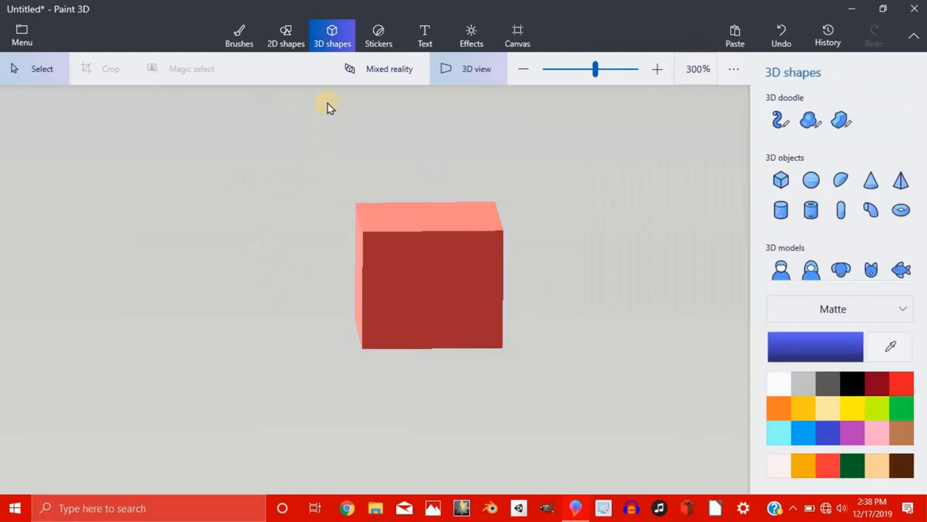
Place a 2D circle with a solid black outline over the cube, narrow it to fit within the front face's width, and apply it.
click(378, 39)
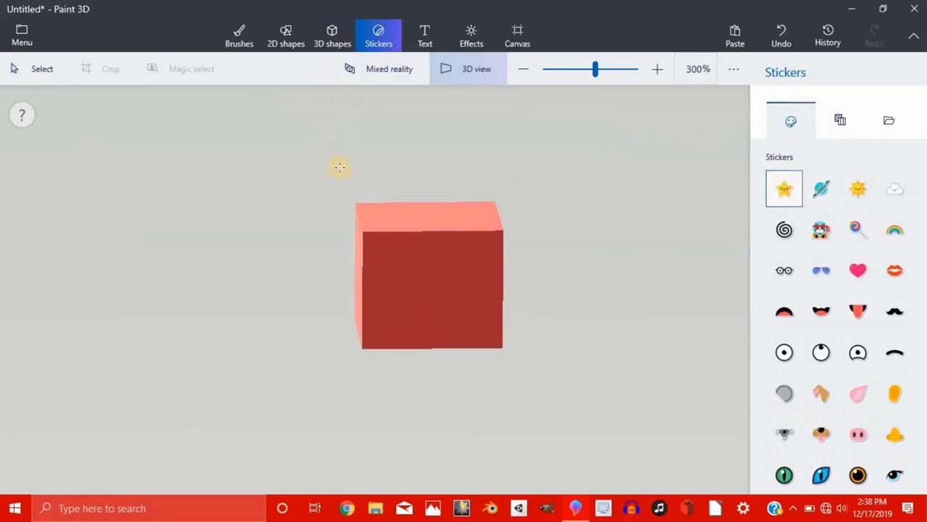
click(287, 35)
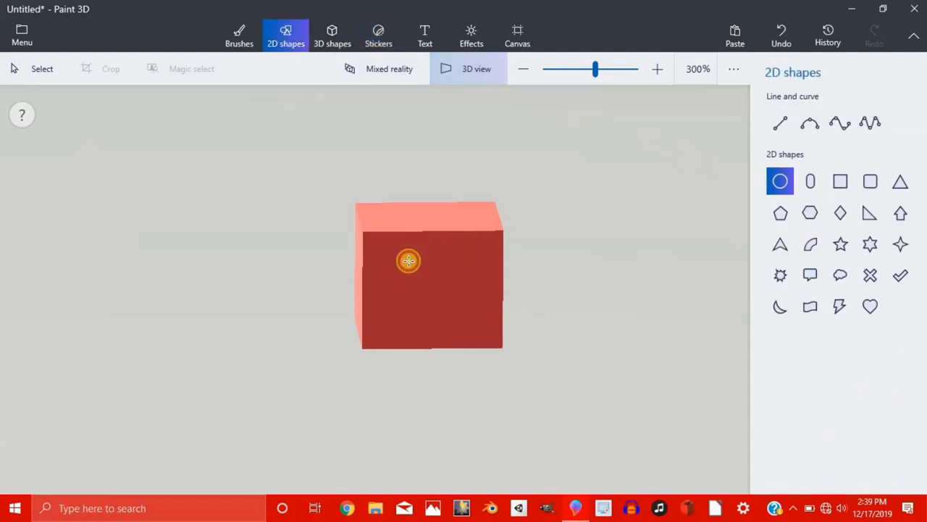
click(466, 316)
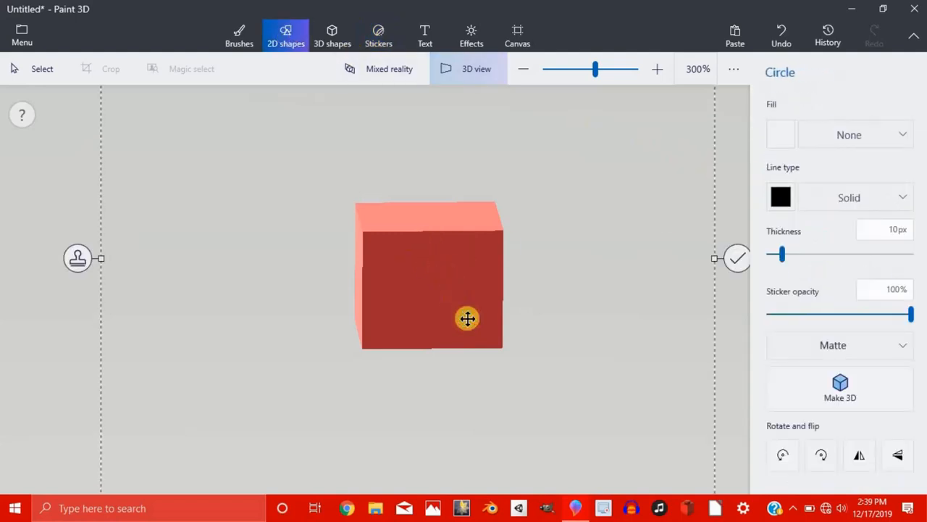
click(747, 265)
drag(469, 274, 421, 273)
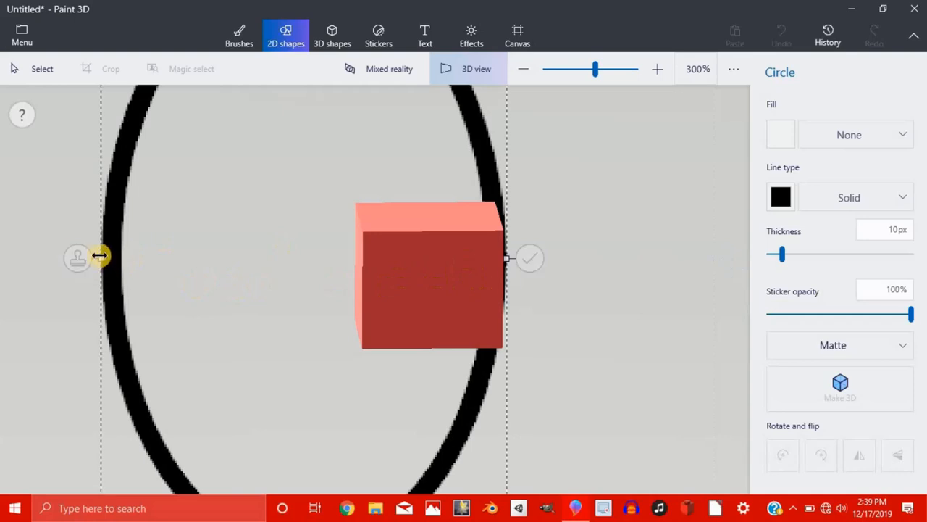
drag(99, 258, 153, 258)
drag(248, 248, 381, 258)
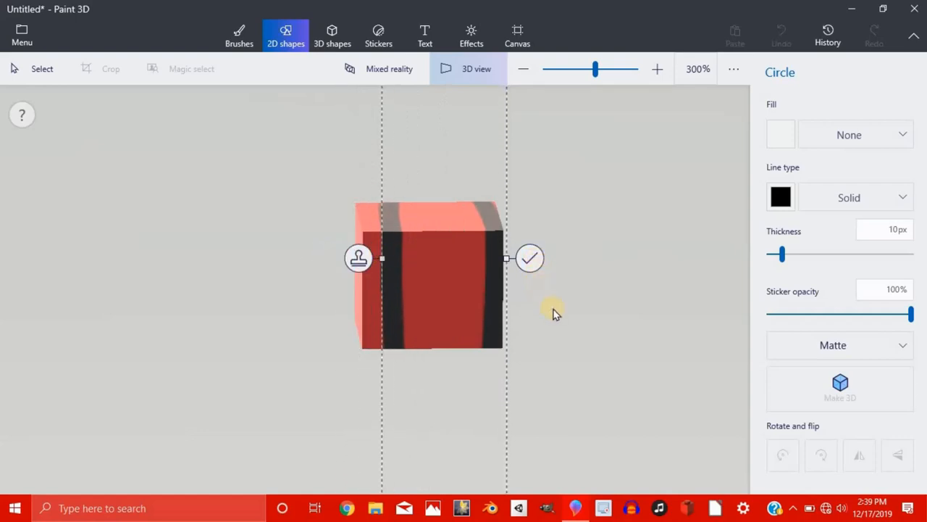
click(531, 259)
right_drag(537, 289, 392, 292)
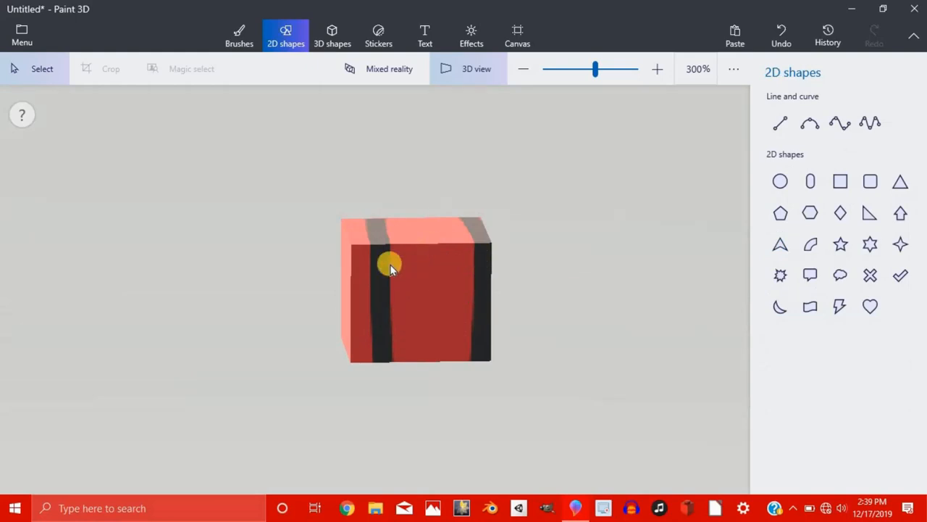
click(575, 303)
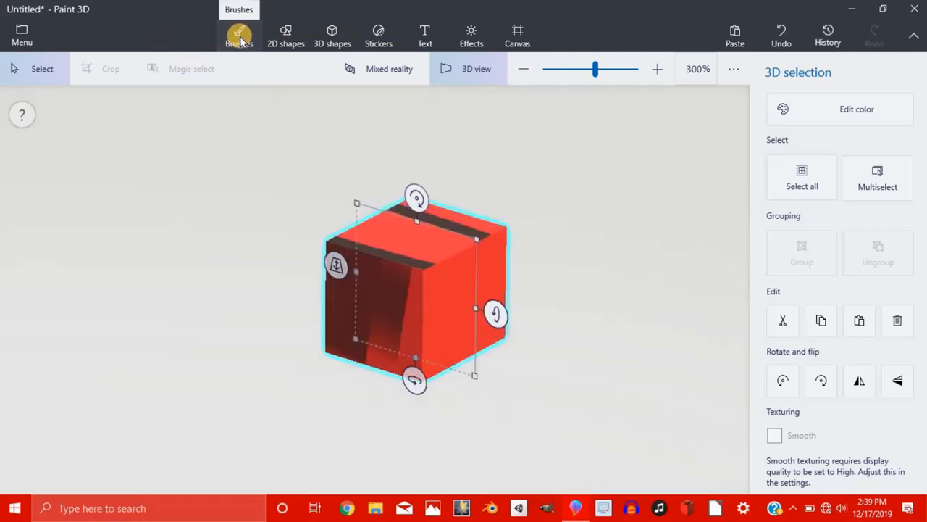
Paint freehand indigo strokes across the cube's two visible side faces with the 5 px matte Marker.
click(239, 36)
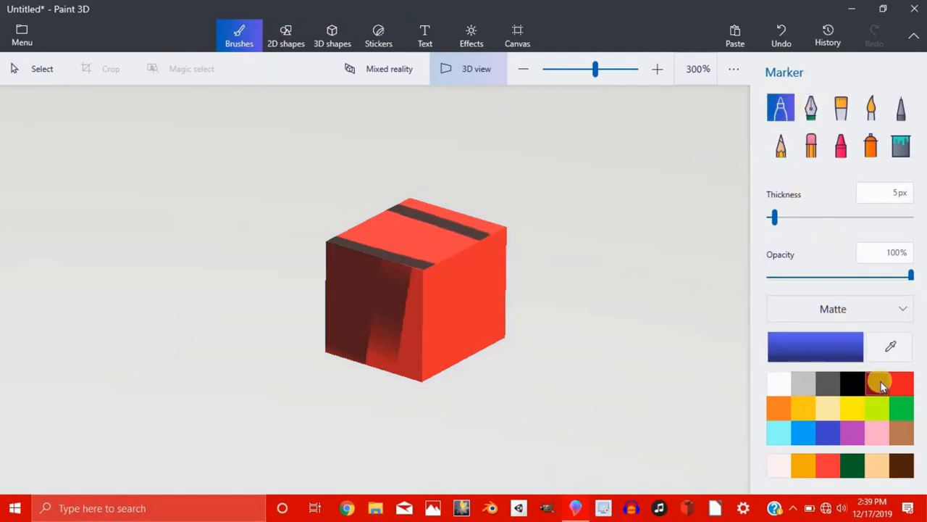
mouse_move(386, 280)
mouse_down()
mouse_move(437, 292)
mouse_move(445, 278)
mouse_move(467, 281)
mouse_up()
mouse_move(455, 314)
mouse_down()
mouse_move(375, 329)
mouse_move(370, 312)
mouse_move(453, 328)
mouse_move(384, 342)
mouse_move(439, 327)
mouse_move(381, 325)
mouse_move(367, 296)
mouse_up()
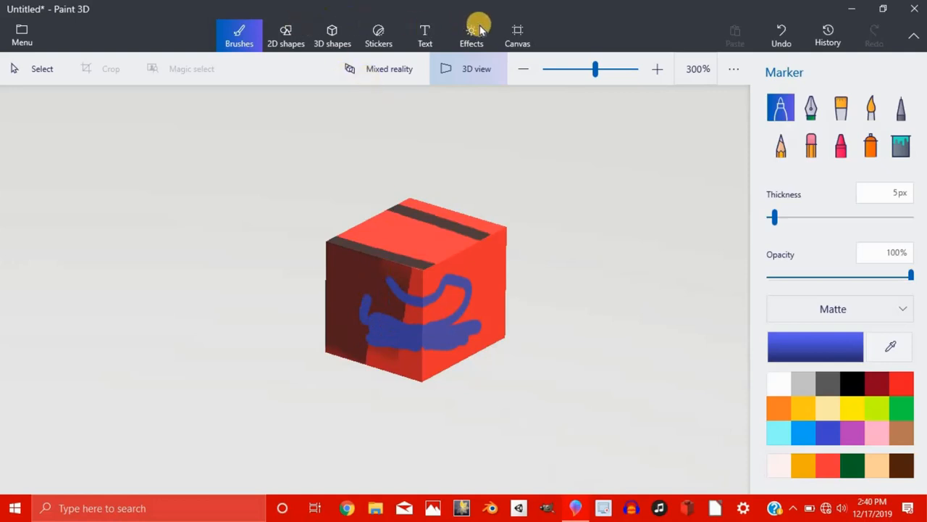
Try the Nether (Minecraft) filter with the light moved around the light wheel, and restore the Default filter.
click(422, 35)
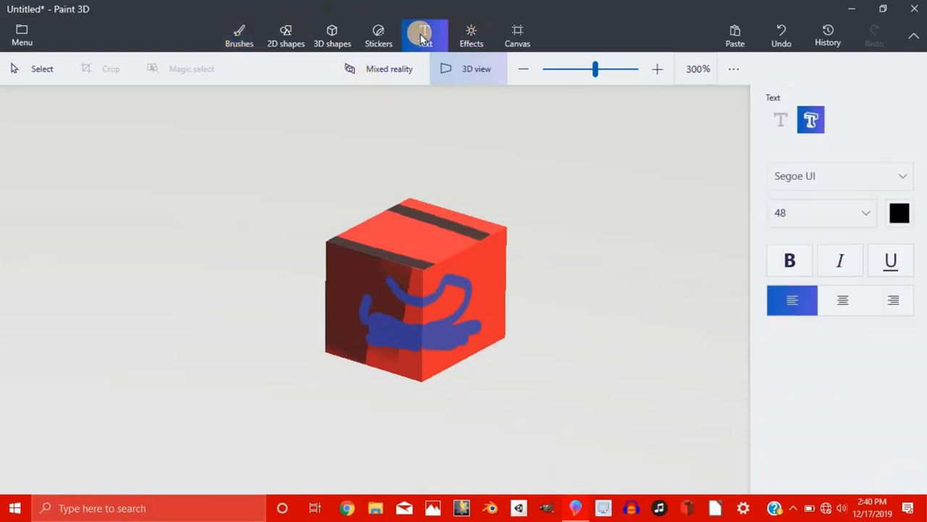
click(472, 37)
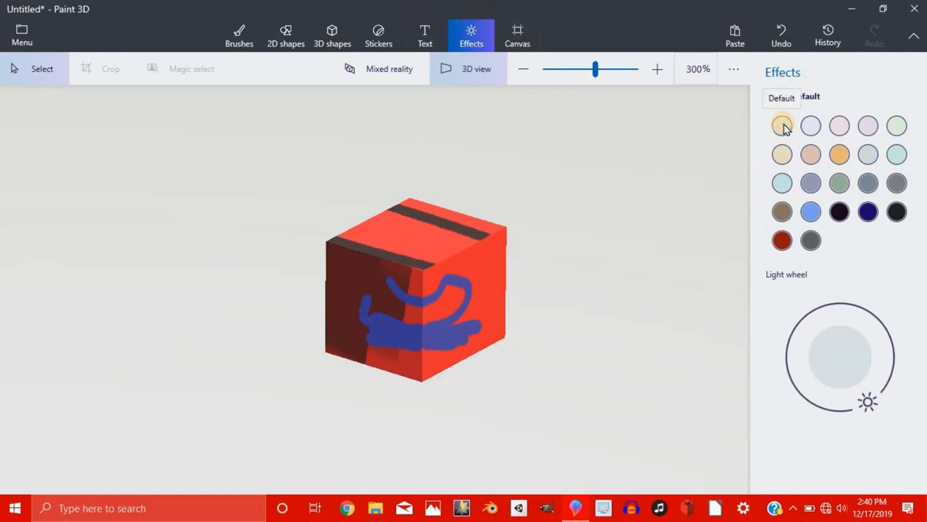
click(782, 241)
drag(794, 361, 906, 378)
drag(850, 429, 810, 196)
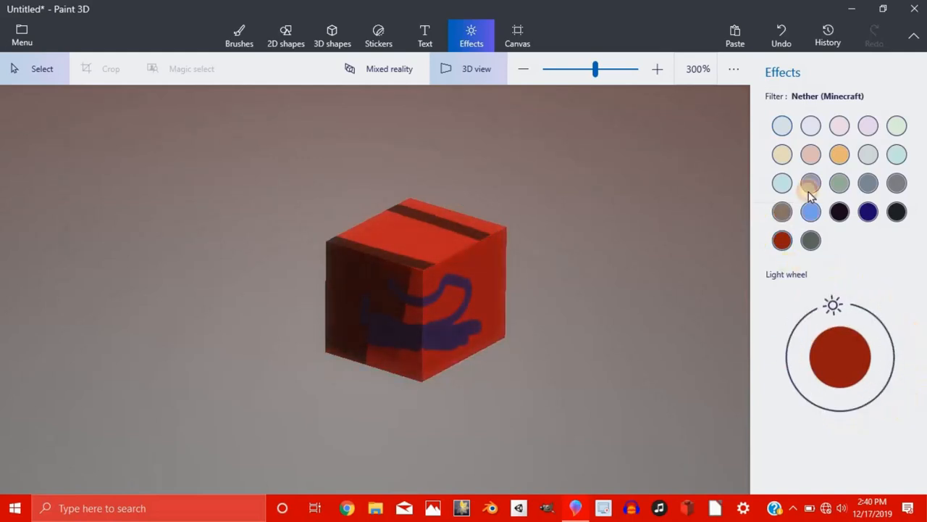
click(783, 126)
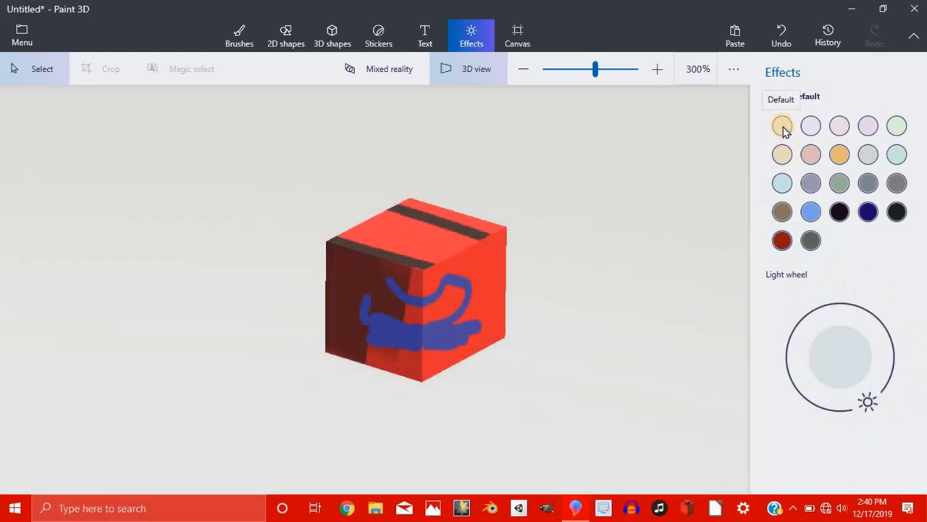
Apply the Day (Minecraft) filter and swing the scene light around to the right side of the light wheel.
click(812, 212)
mouse_move(807, 402)
mouse_down()
mouse_move(843, 399)
mouse_move(896, 313)
mouse_move(907, 354)
mouse_up()
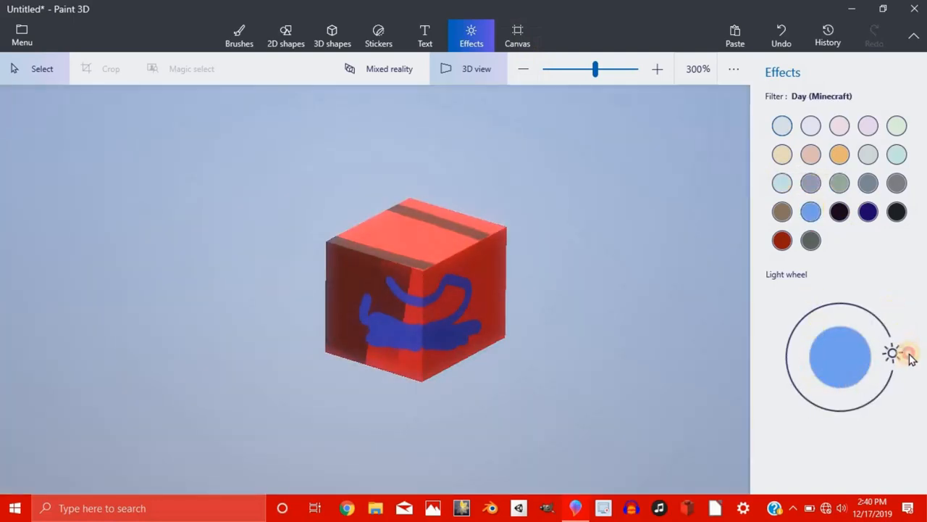
right_click(504, 185)
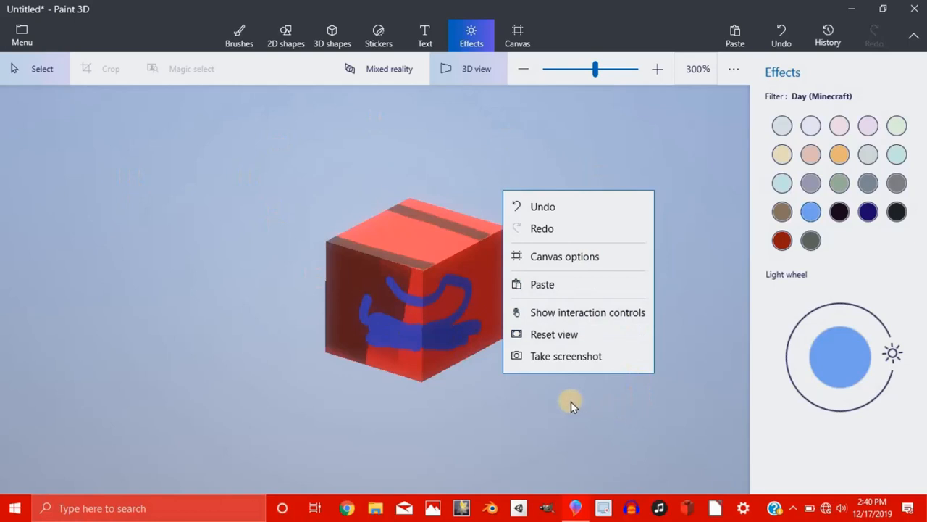
click(527, 109)
click(525, 31)
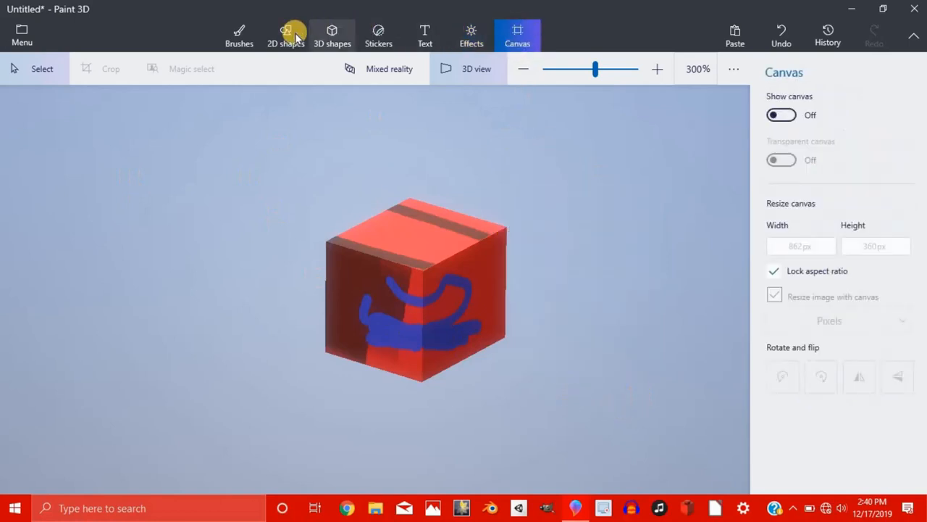
click(239, 35)
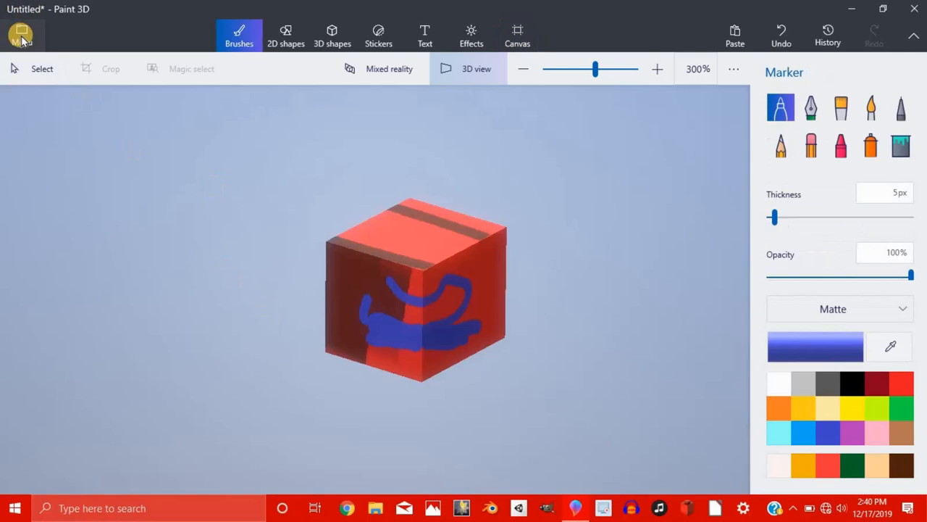
Set the display quality to High in the program settings and return to the scene.
click(22, 36)
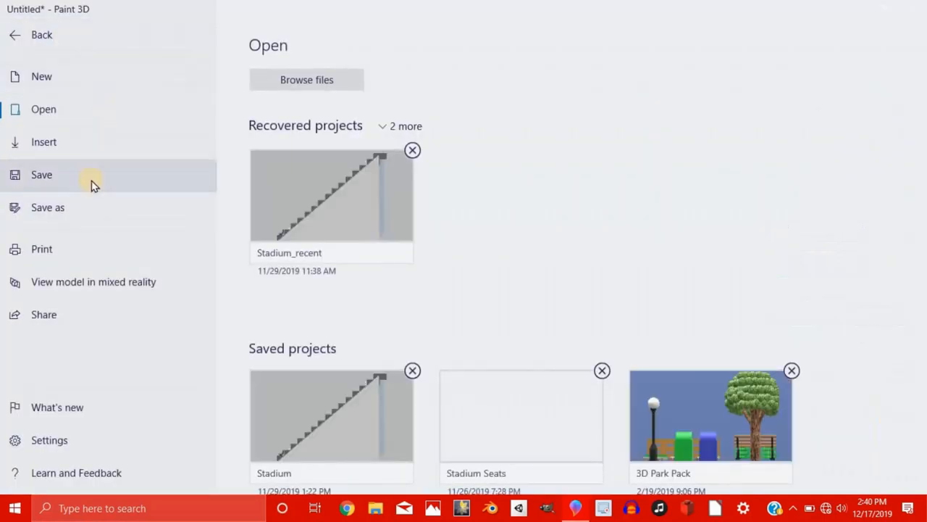
click(106, 437)
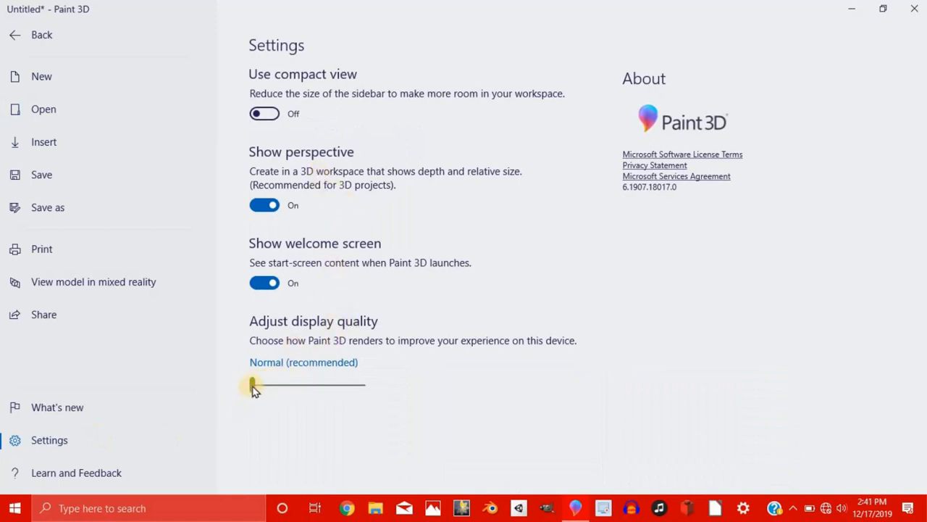
drag(254, 388, 279, 386)
click(307, 385)
mouse_move(312, 387)
mouse_down()
mouse_move(402, 386)
mouse_move(320, 387)
mouse_move(304, 404)
mouse_up()
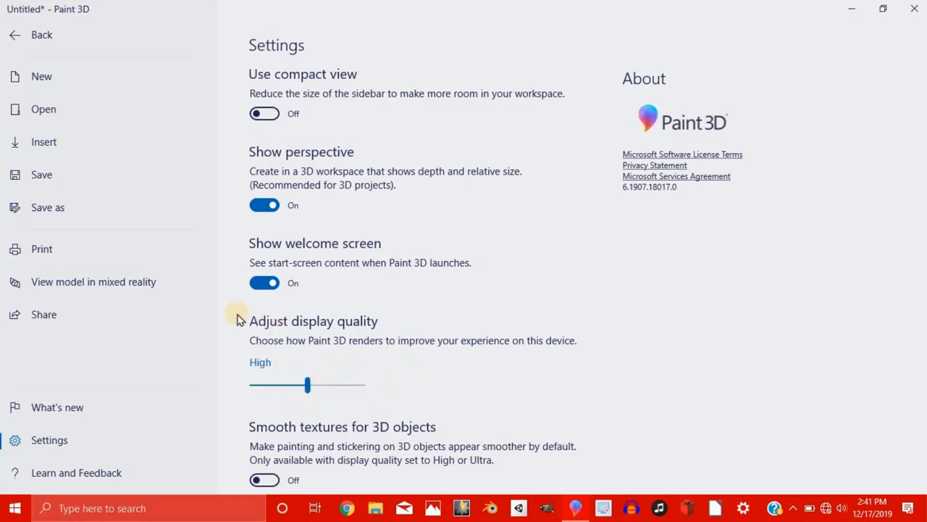
click(60, 48)
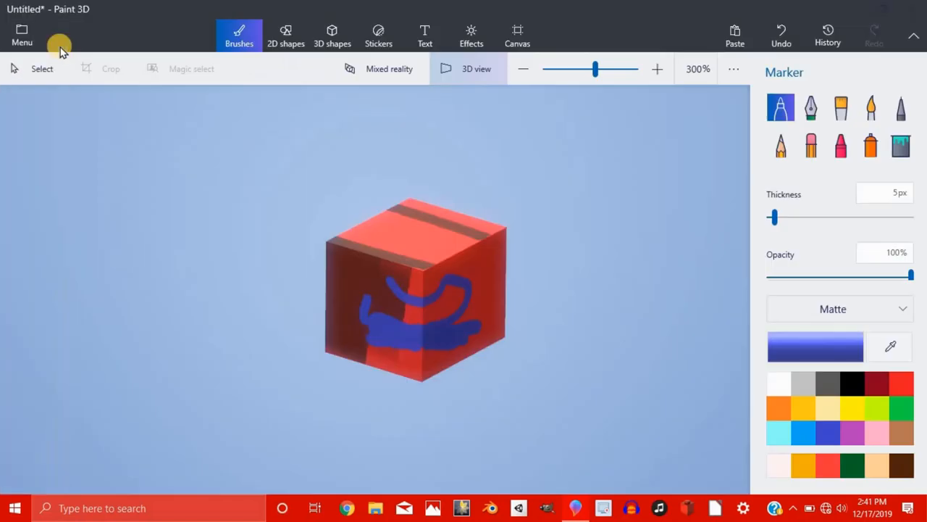
click(331, 32)
drag(289, 197, 449, 279)
drag(513, 231, 450, 247)
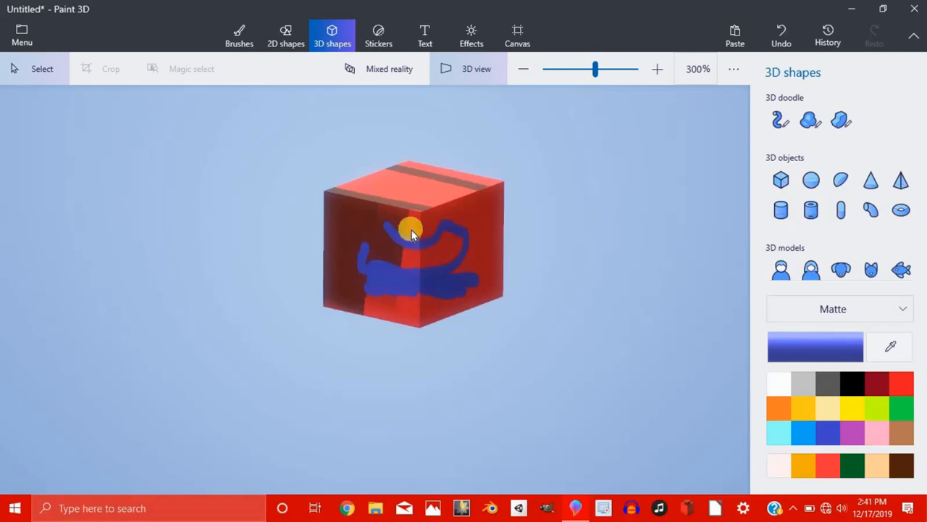
click(612, 260)
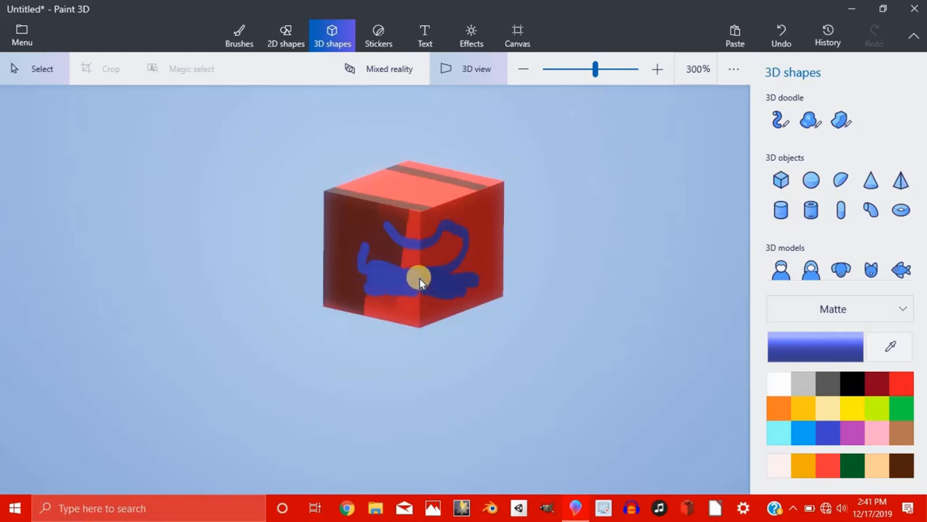
Select the cube, move it down toward the lower-left part of the workspace, and deselect it.
click(471, 242)
click(398, 300)
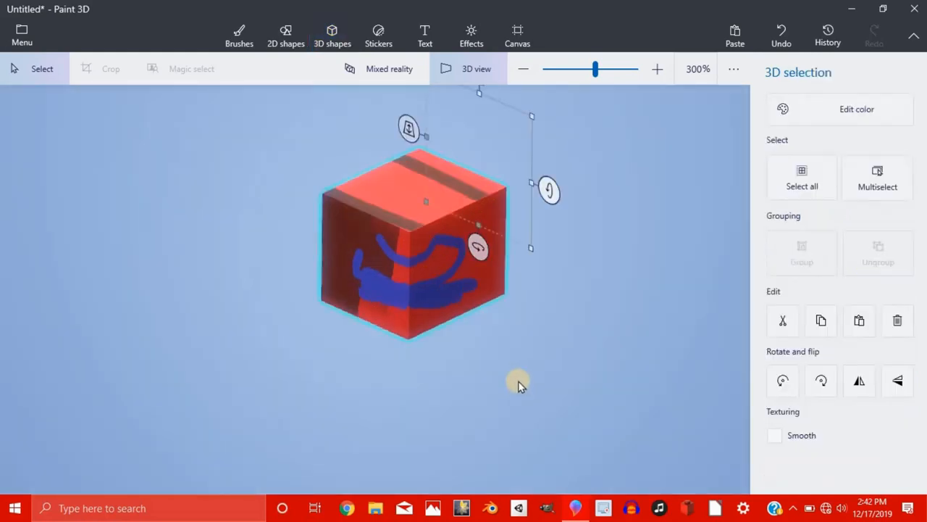
drag(503, 159, 210, 341)
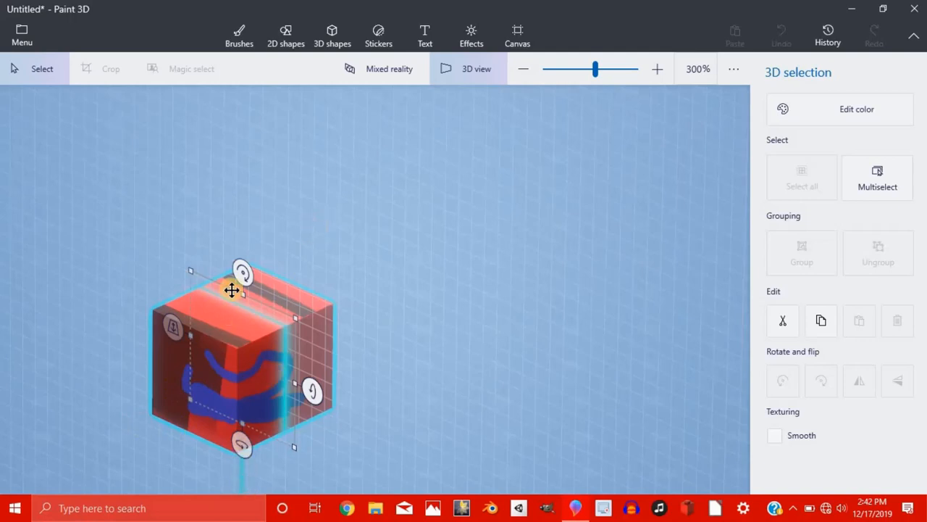
scroll(173, 326, down, 1)
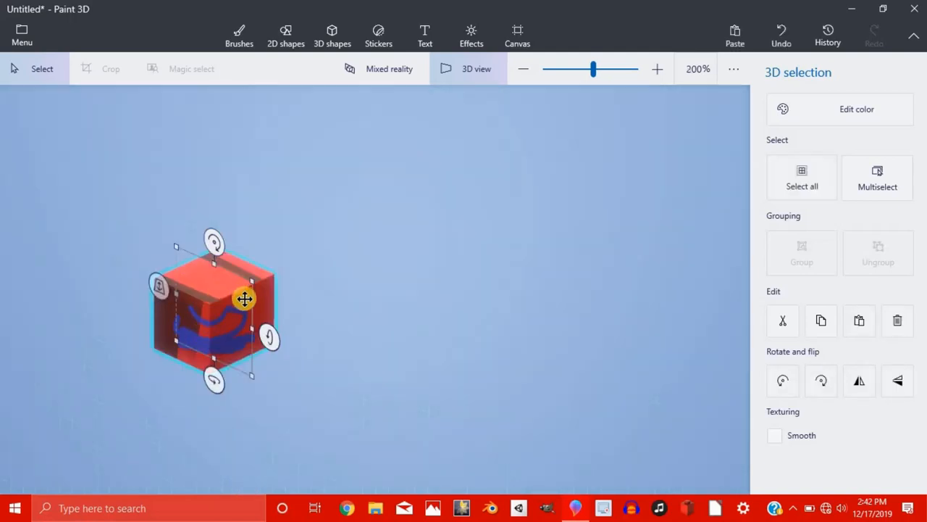
drag(217, 300, 109, 511)
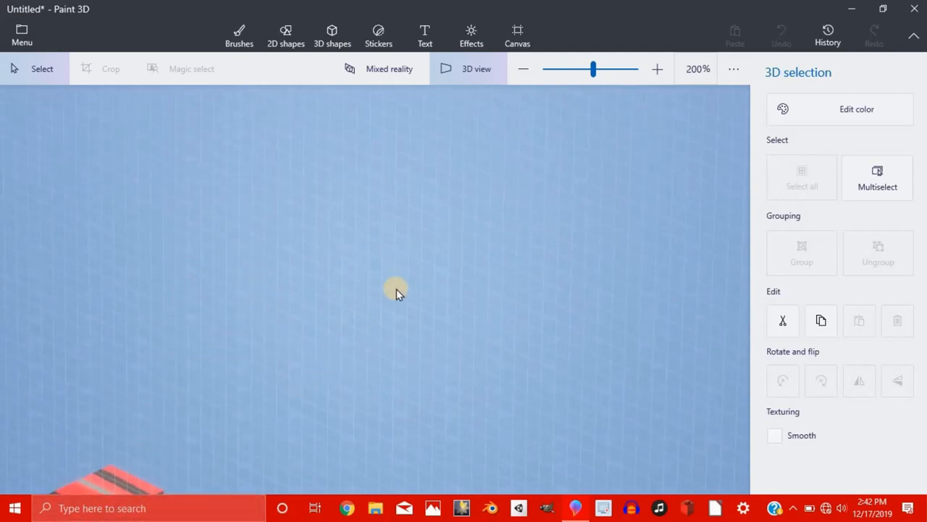
mouse_move(305, 388)
mouse_down()
mouse_move(307, 413)
mouse_move(285, 425)
mouse_move(110, 487)
mouse_up()
click(109, 481)
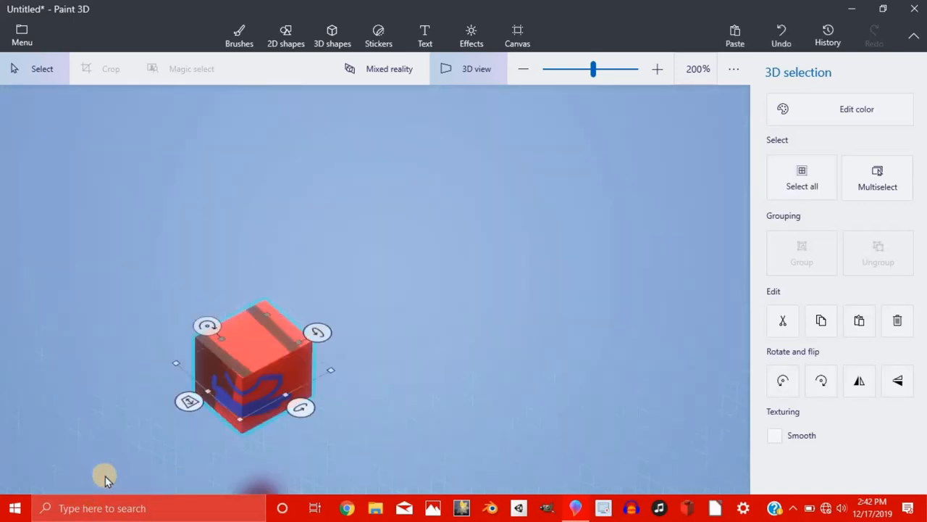
click(372, 385)
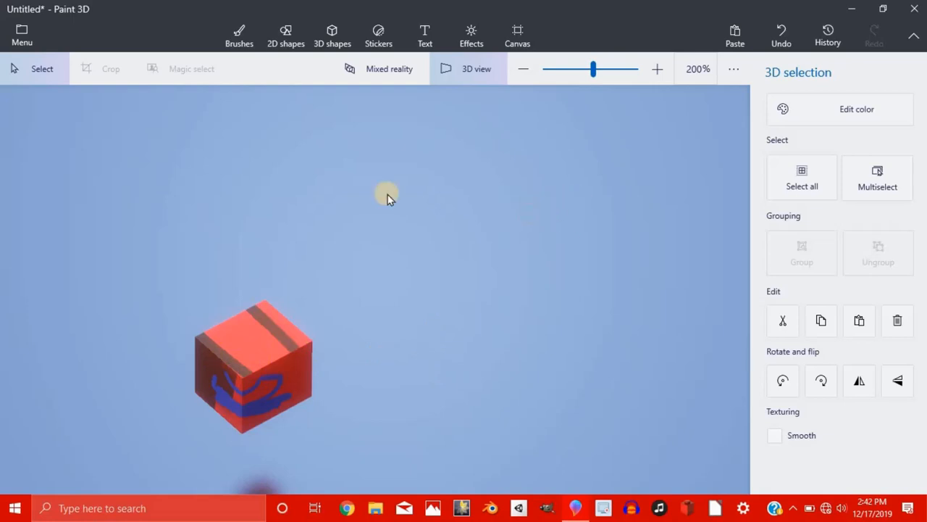
Choose to save the scene as an editable Paint 3D project.
click(24, 36)
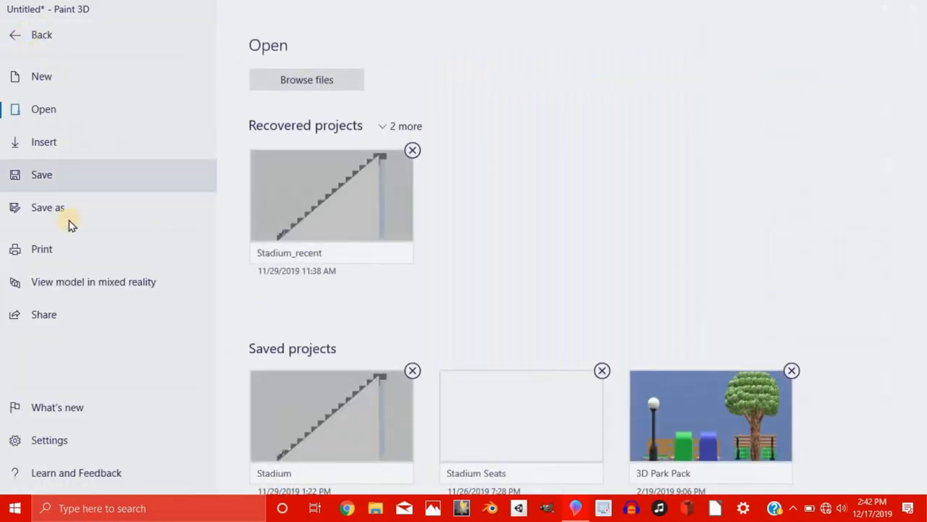
click(139, 182)
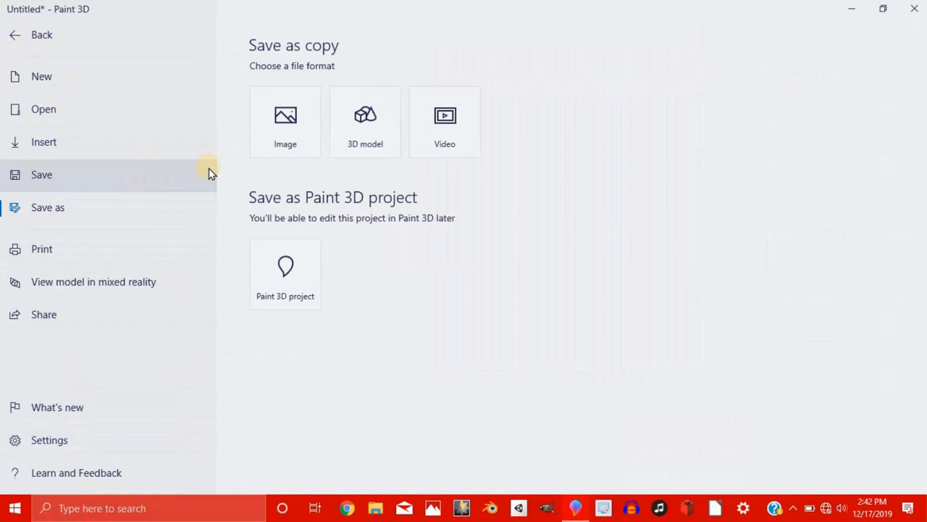
click(285, 266)
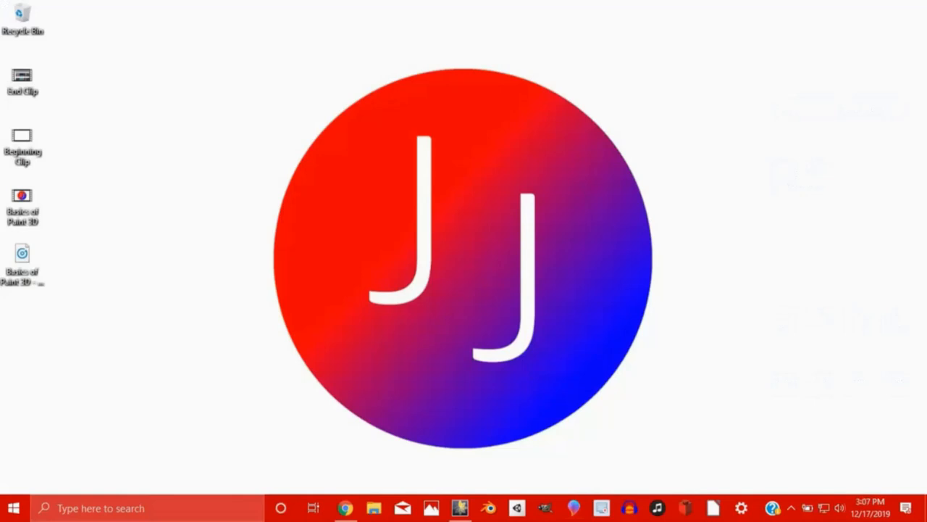
Switch to Chrome to view the JJ Assets page on itch.io.
click(346, 508)
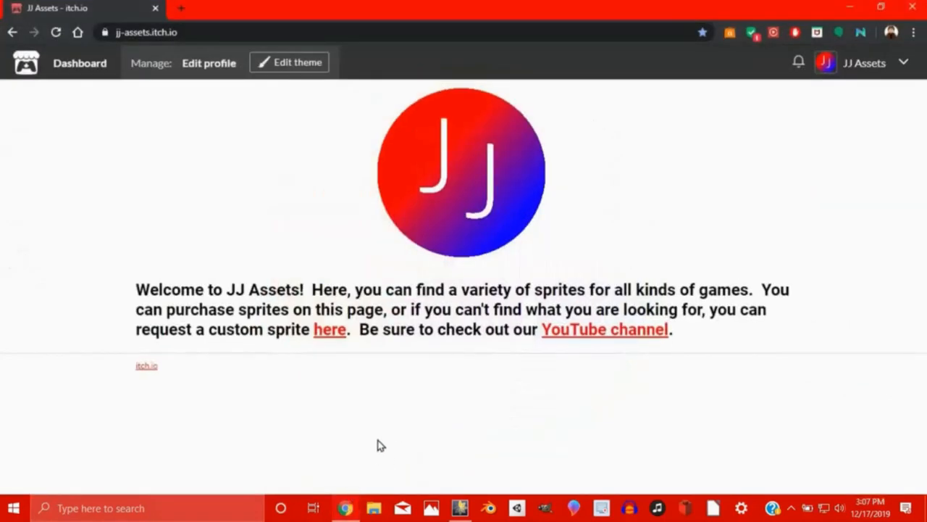